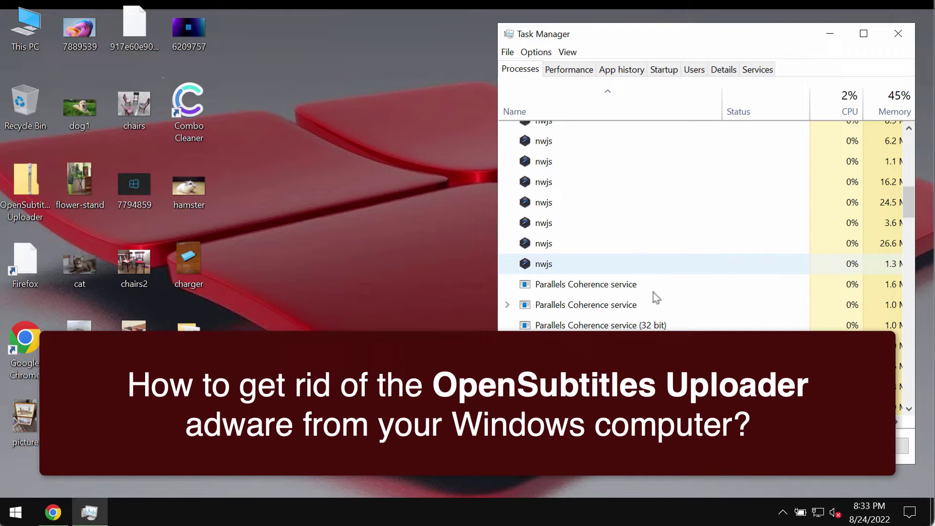
Step: Scroll Task Manager's background processes to the nwjs entries and select one nwjs process
drag(688, 34, 686, 38)
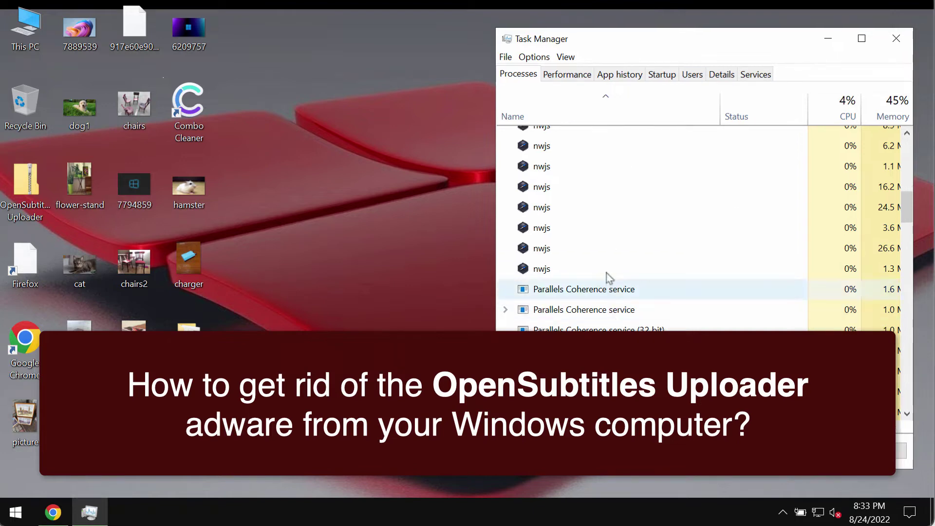
scroll(607, 272, up, 3)
scroll(607, 263, up, 1)
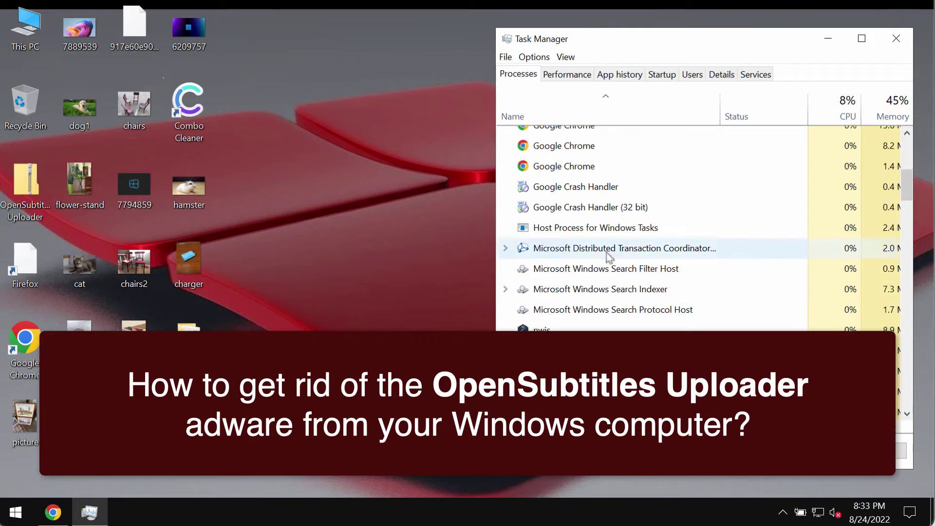
scroll(612, 309, down, 2)
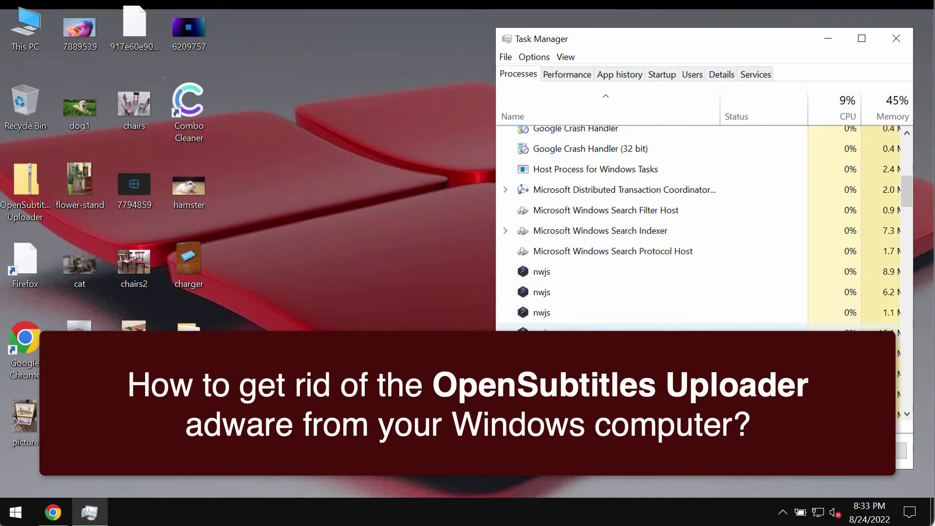
click(564, 340)
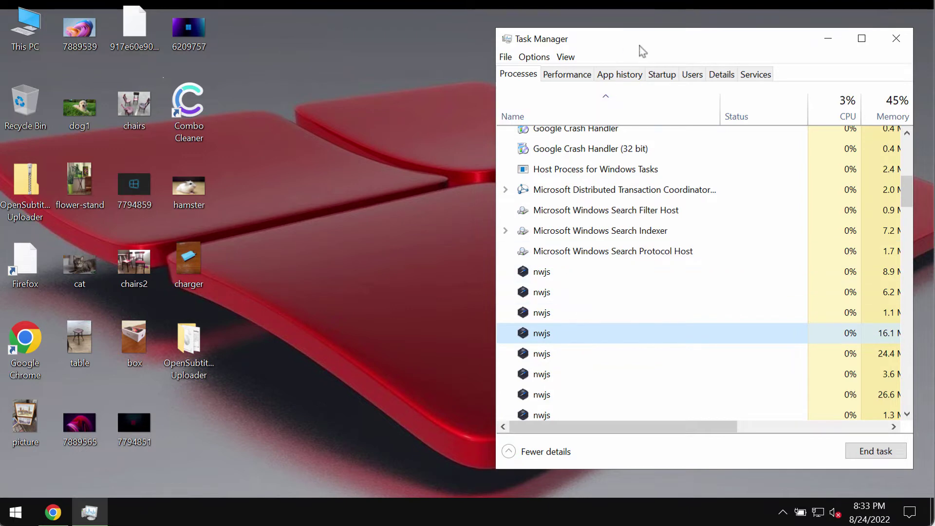
Step: Close Task Manager and relaunch it from the taskbar
drag(636, 38, 608, 32)
click(868, 30)
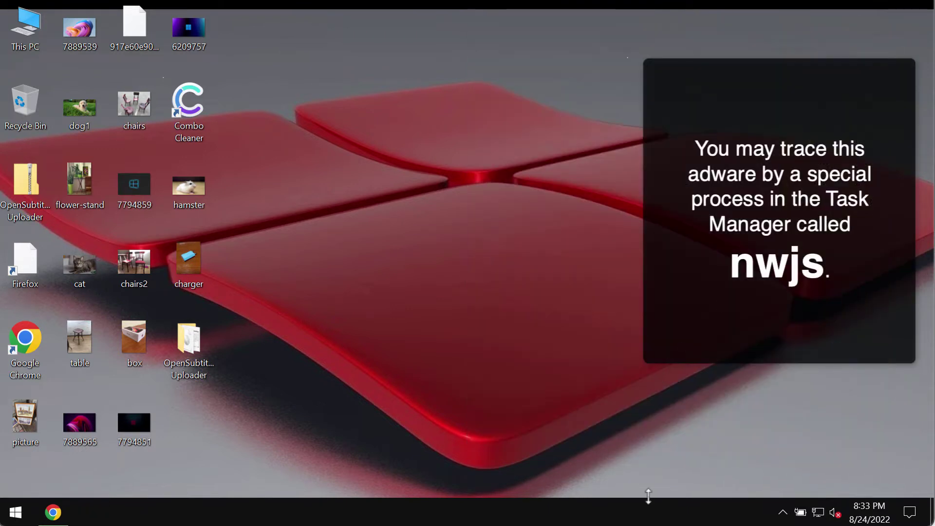
right_click(654, 517)
click(706, 443)
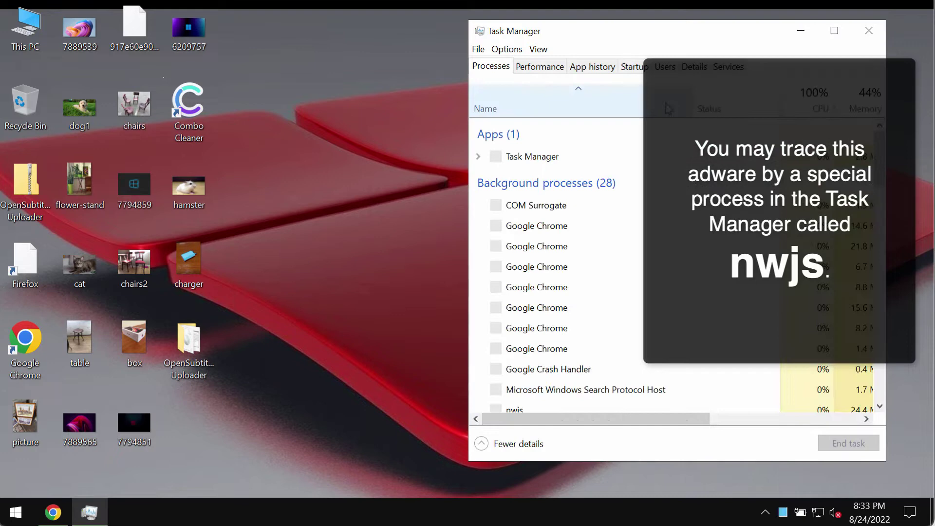
Step: Scroll to the nwjs processes and bring up the action menu for one of them
scroll(552, 348, down, 4)
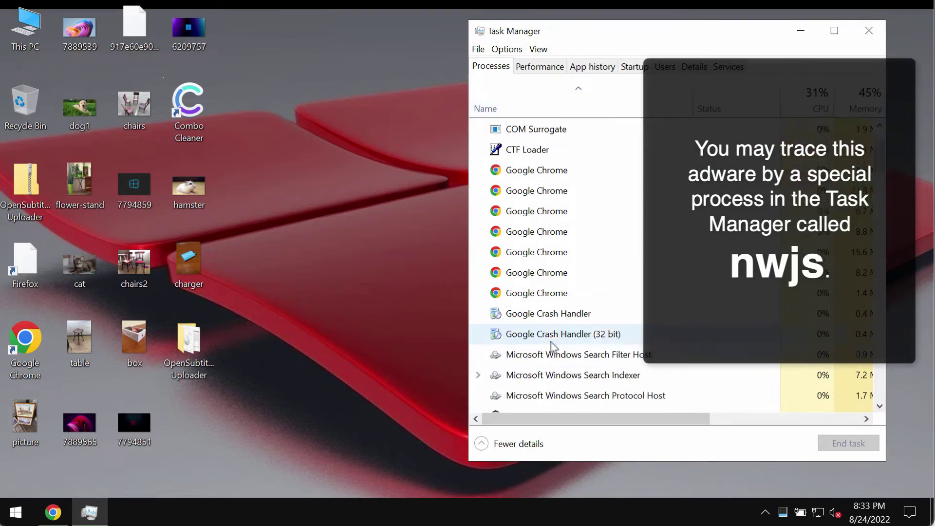
scroll(550, 349, down, 2)
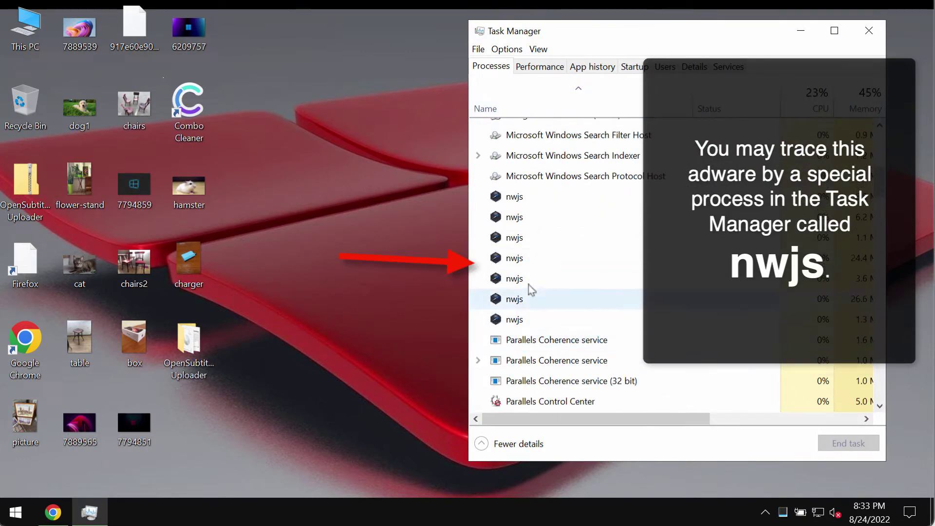
click(536, 243)
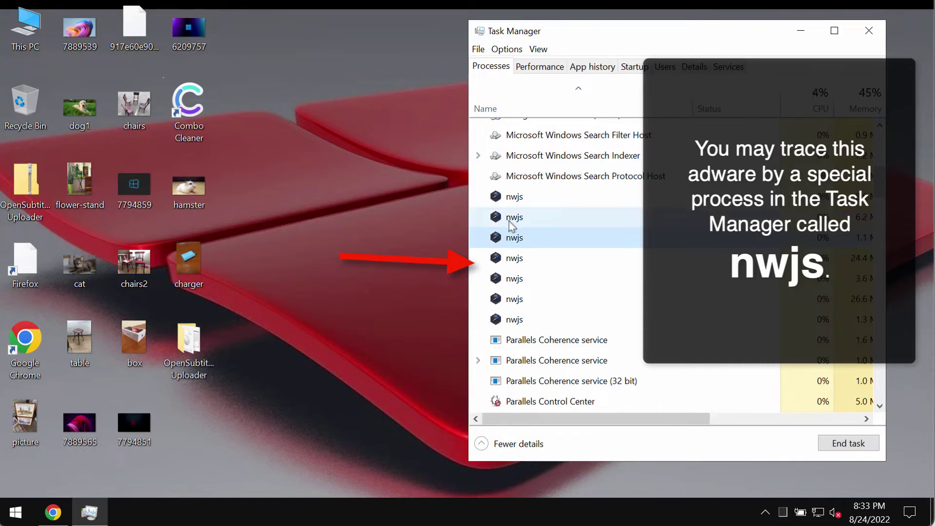
right_click(547, 221)
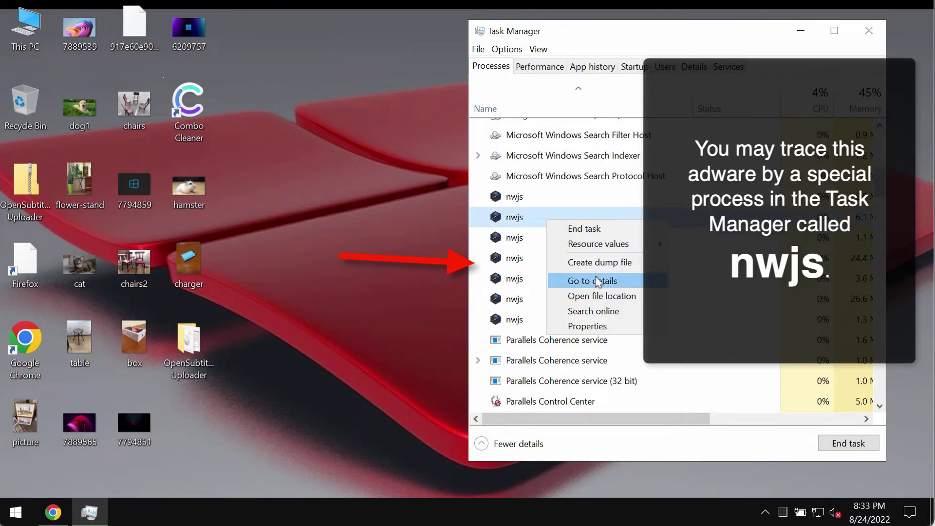
click(617, 298)
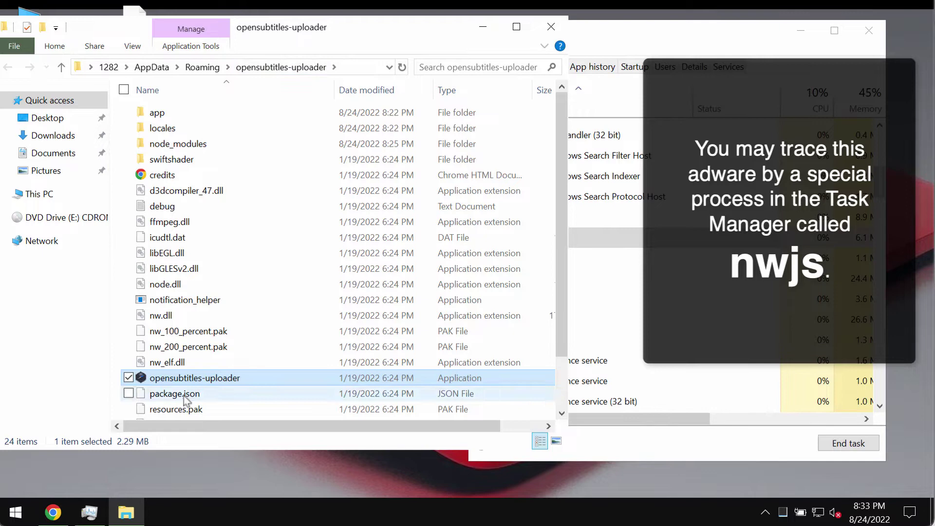
scroll(302, 350, down, 2)
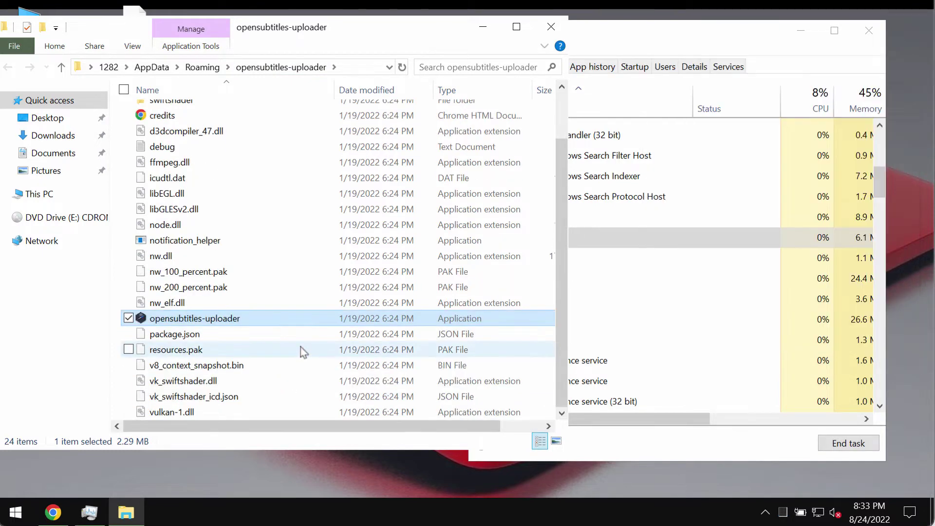
scroll(300, 351, up, 2)
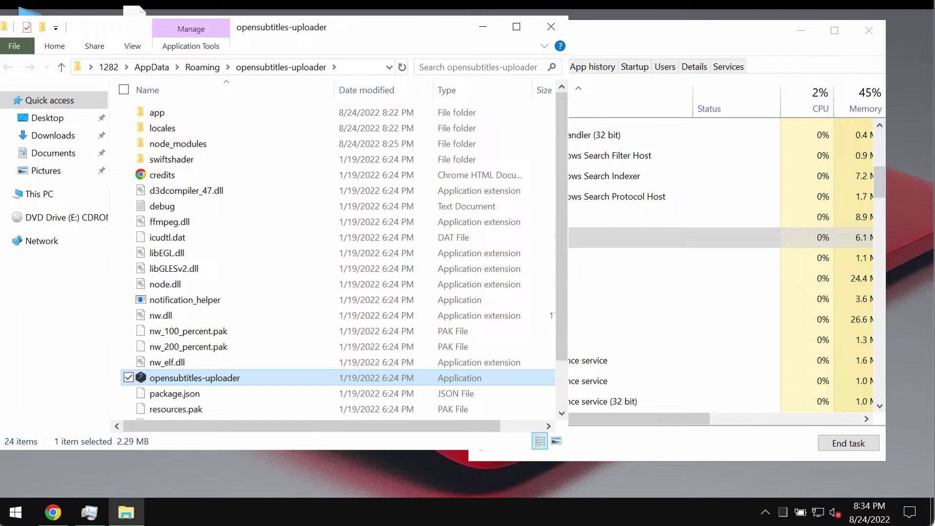
drag(450, 41, 451, 51)
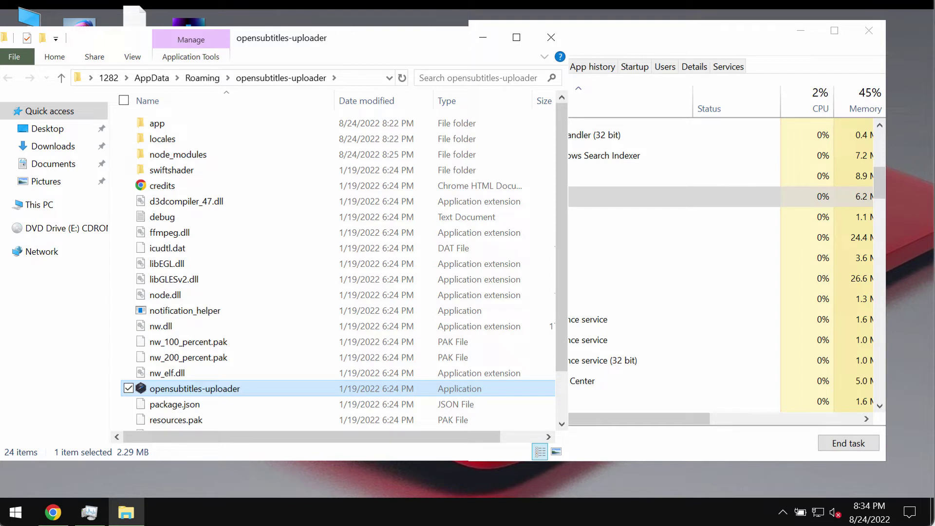
Step: Shift File Explorer right and select the nwjs process using 26.6 MB in Task Manager
drag(440, 40, 476, 39)
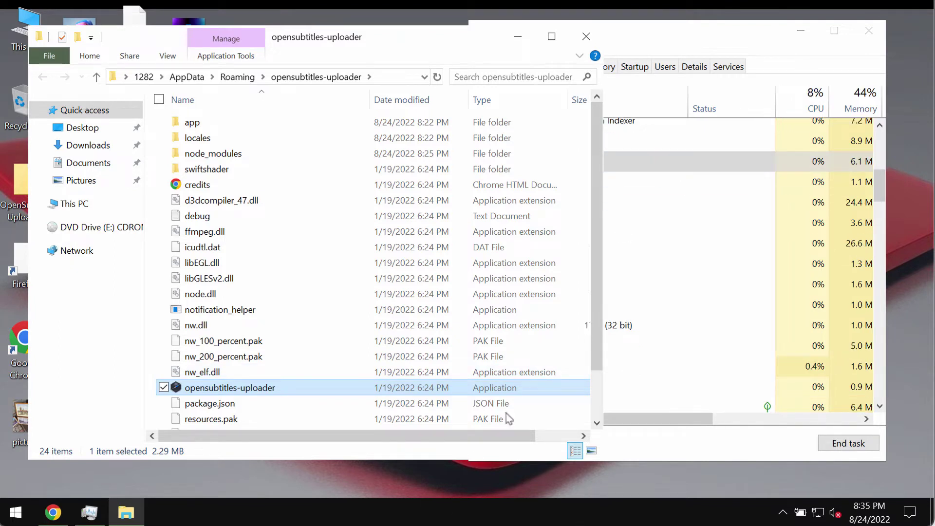
click(660, 48)
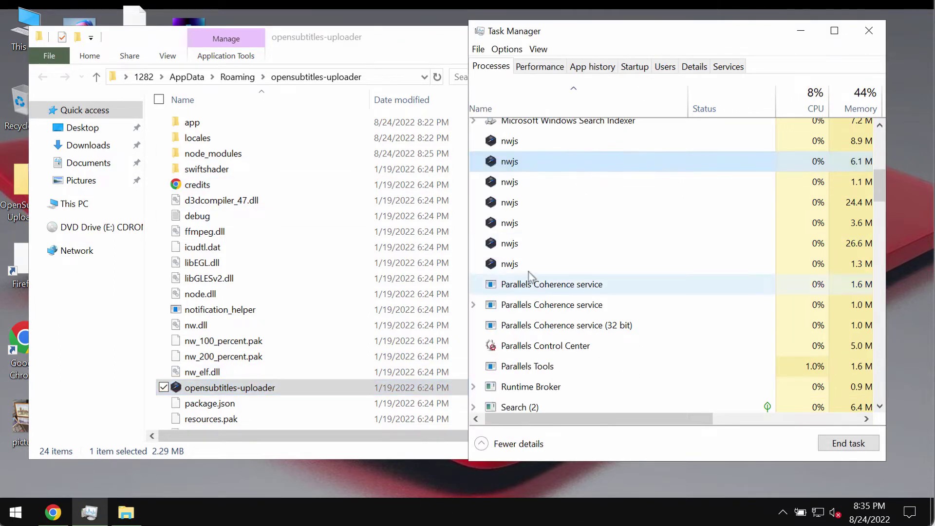
click(519, 246)
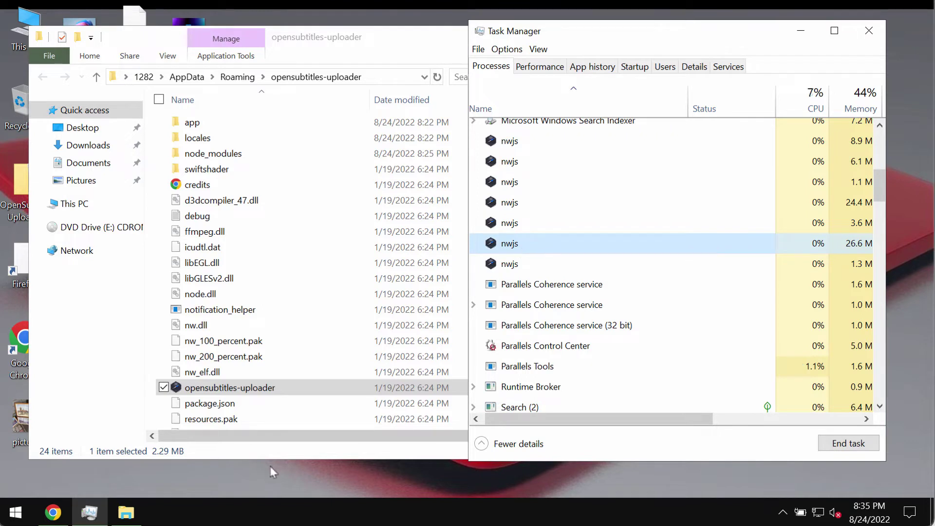
Step: Select the opensubtitles-uploader application file, then bring Task Manager's nwjs list to the front
click(269, 403)
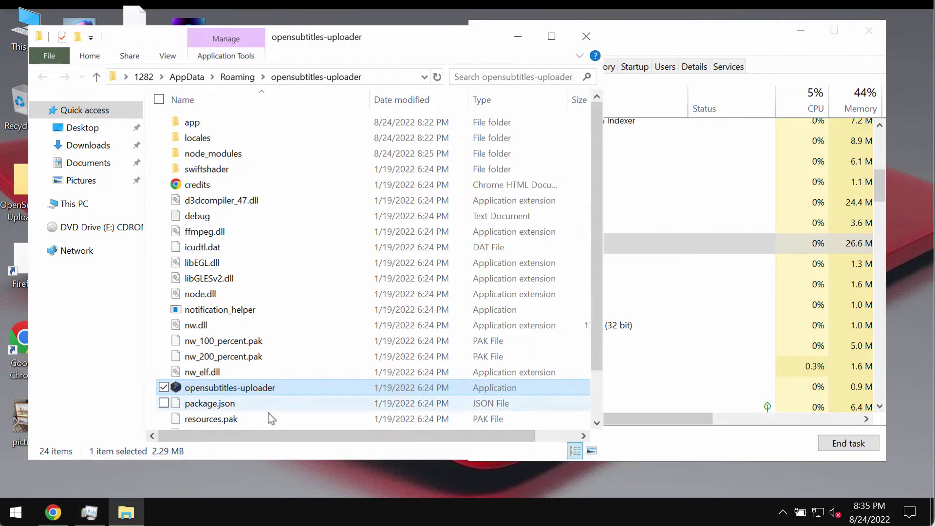
click(286, 387)
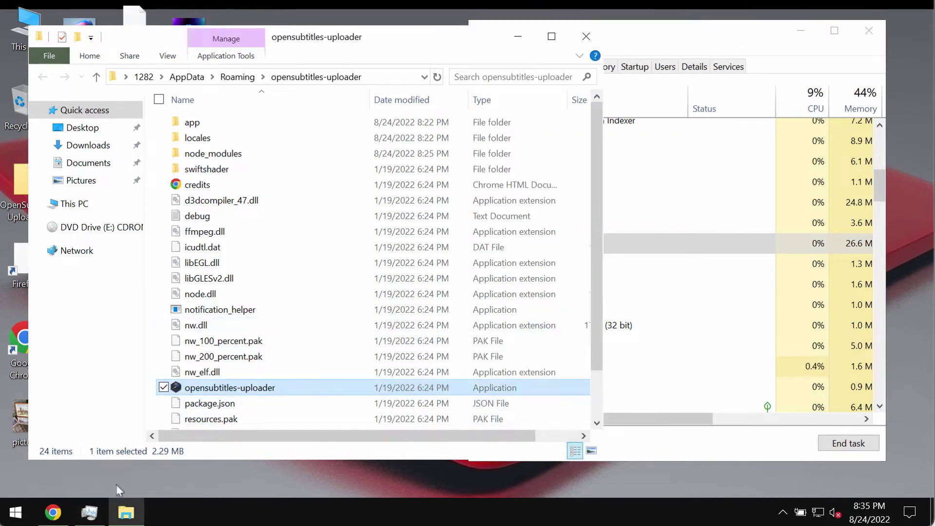
click(697, 36)
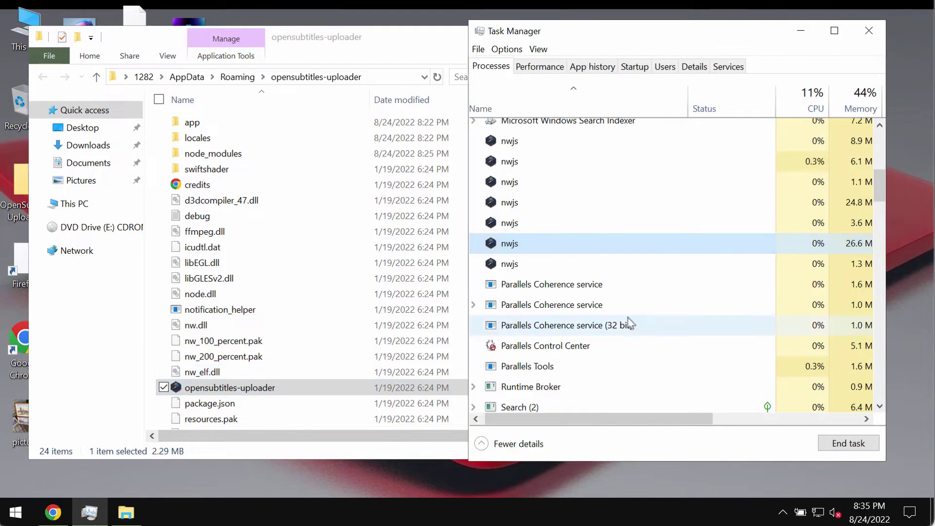
click(21, 521)
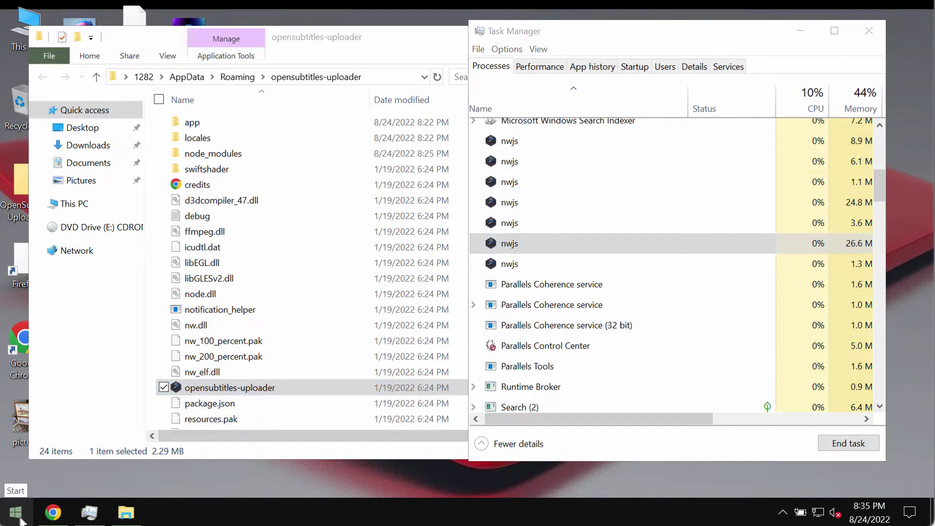
Step: Open Control Panel by searching 'co' from the Start quick-link menu's Search
right_click(21, 521)
click(109, 421)
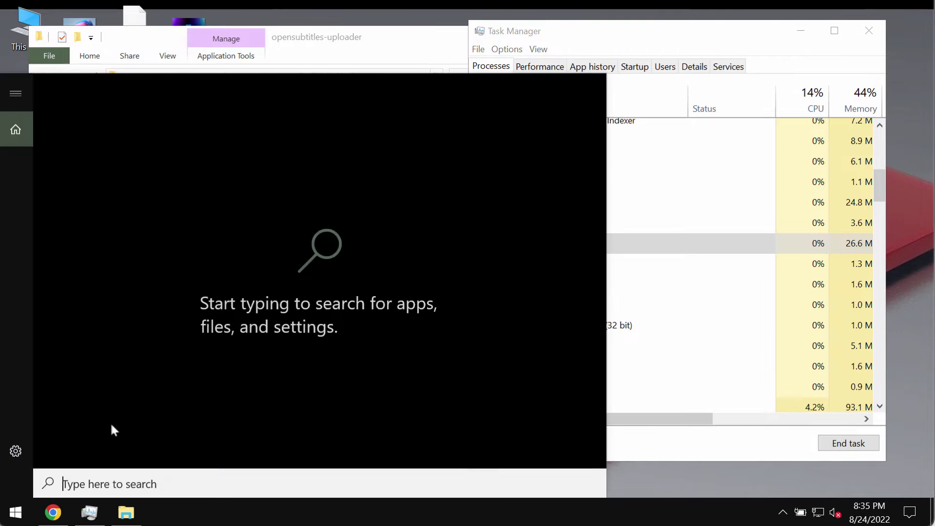
text(co)
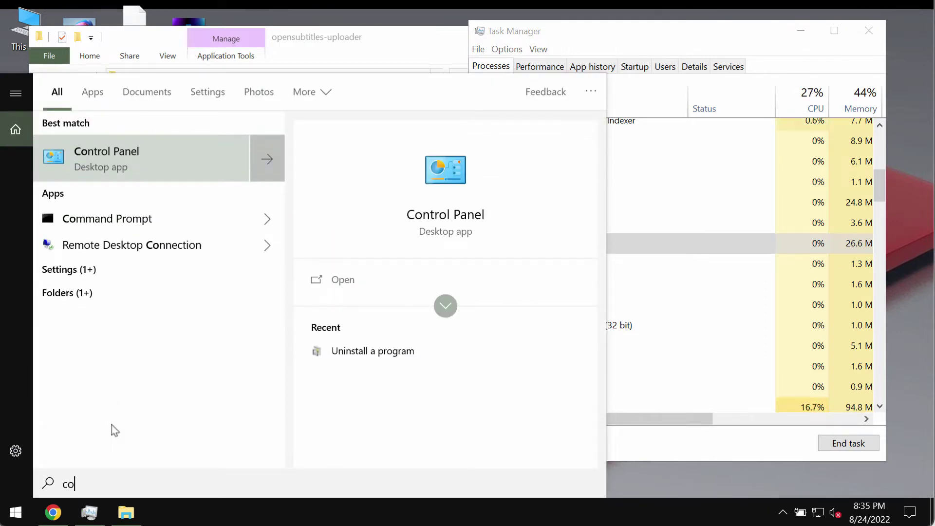
key(Return)
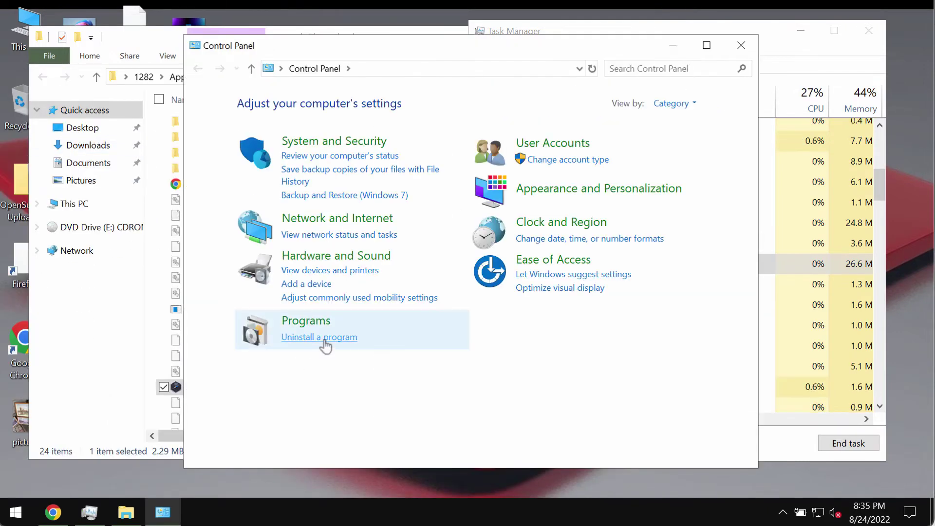
Step: Review the installed programs list under Uninstall a program, then close it
click(322, 339)
scroll(457, 306, up, 1)
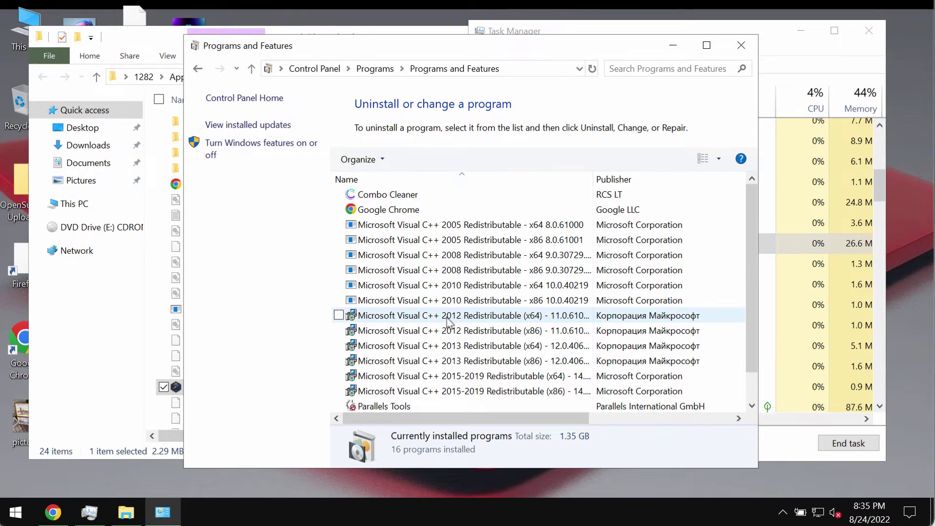
scroll(448, 324, down, 1)
scroll(448, 324, right, 1)
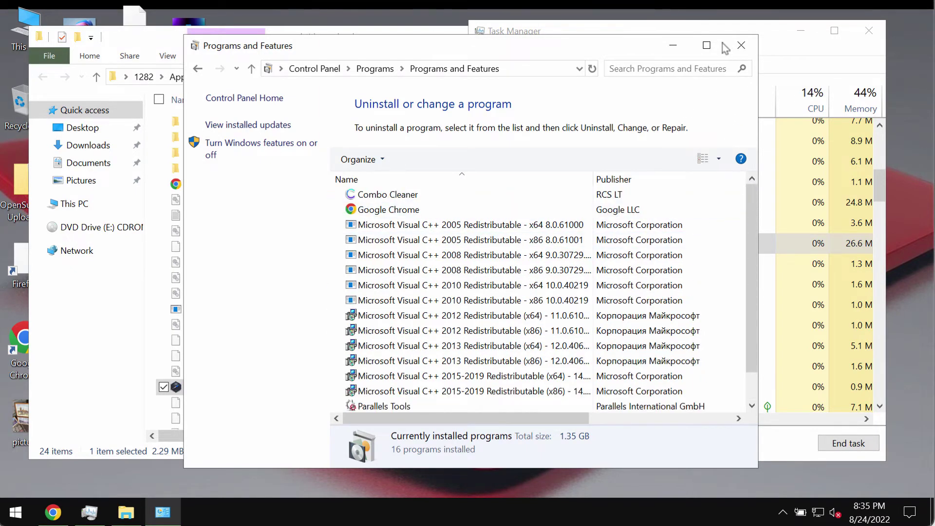
click(741, 49)
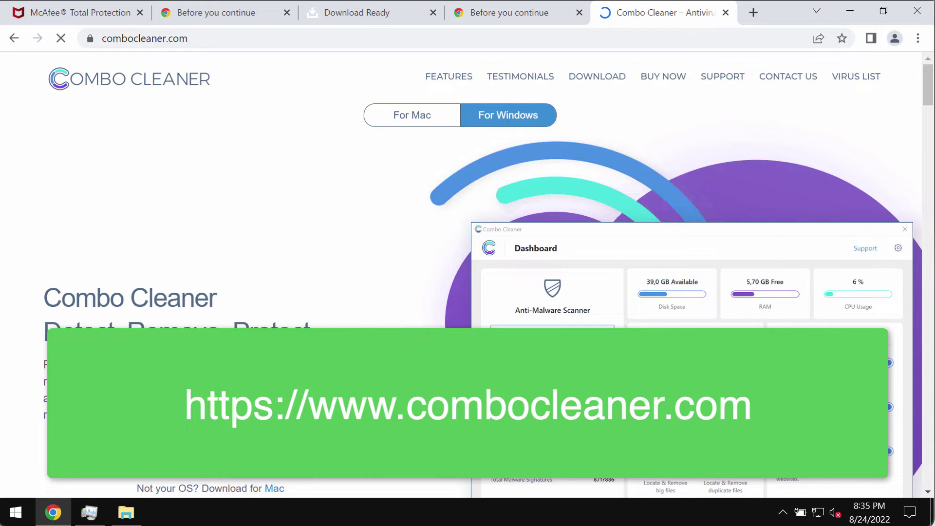
Step: Minimize Chrome, Task Manager and File Explorer, then launch Combo Cleaner from its desktop shortcut
click(850, 11)
click(801, 30)
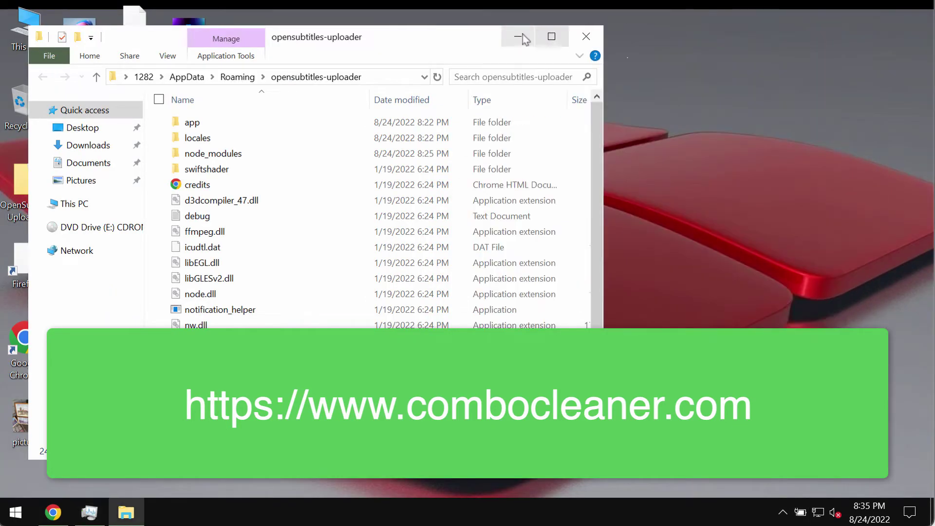
click(518, 36)
double_click(188, 102)
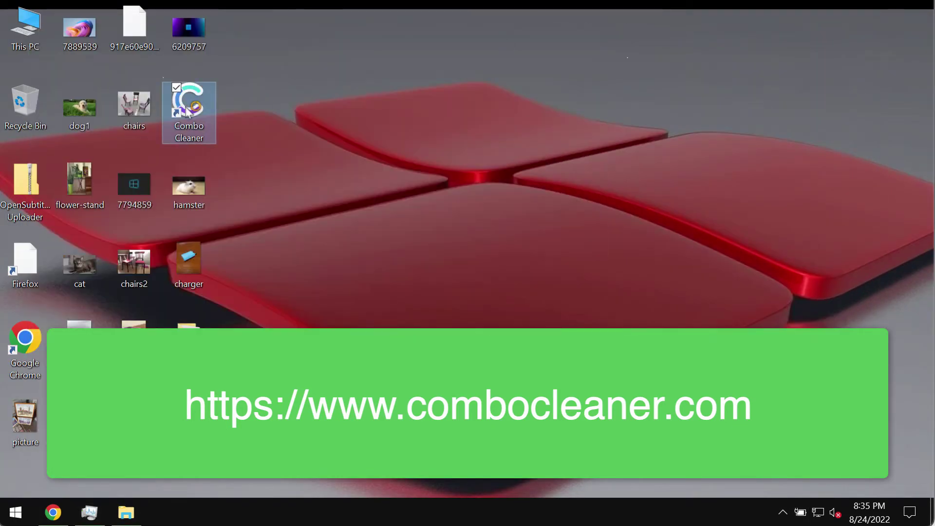
click(495, 143)
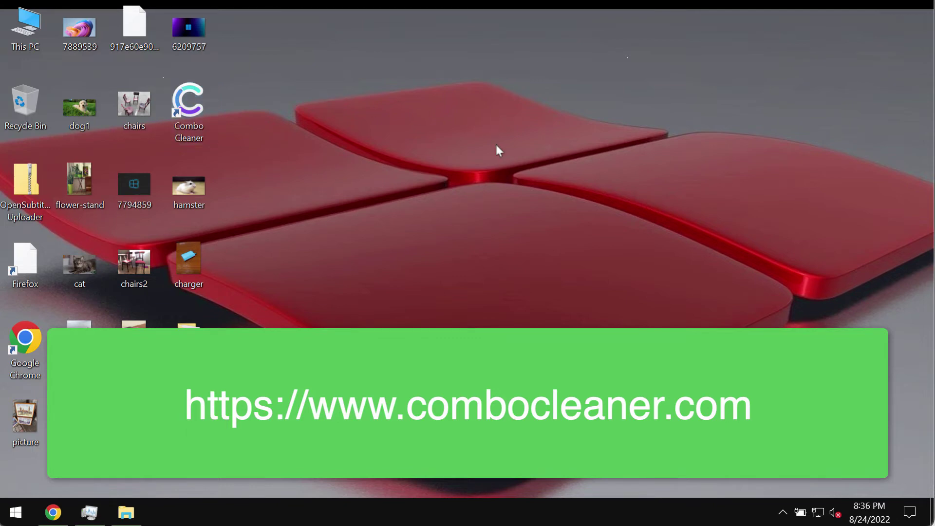
click(182, 120)
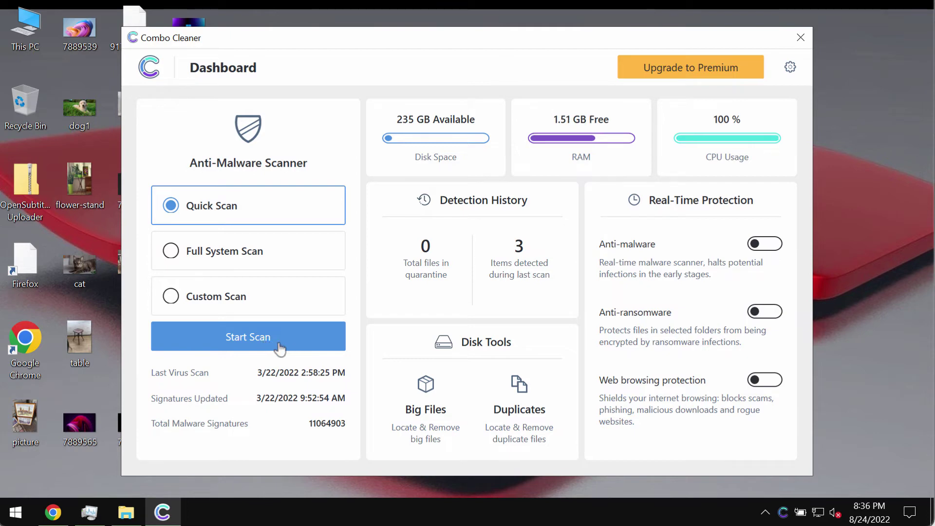
Step: Start Combo Cleaner's Quick Scan and let it run, repositioning the window slightly
click(264, 345)
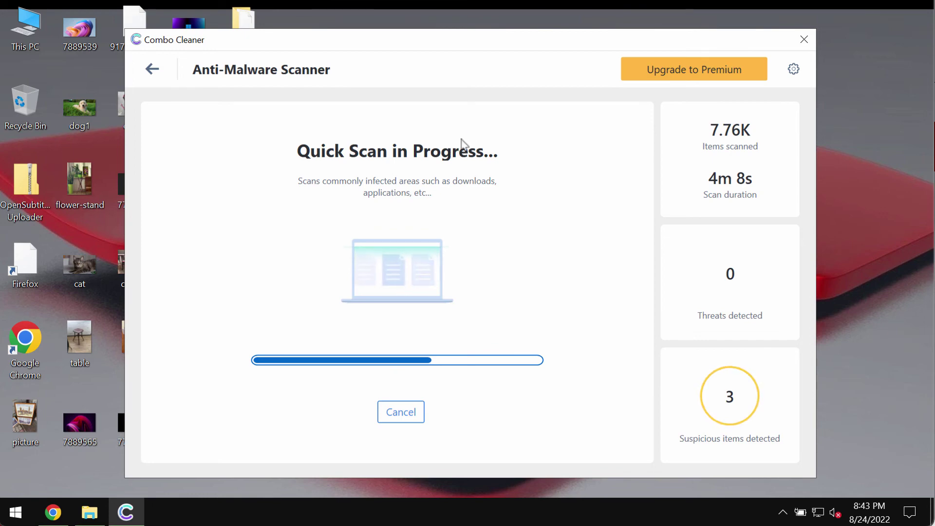
drag(507, 48, 460, 39)
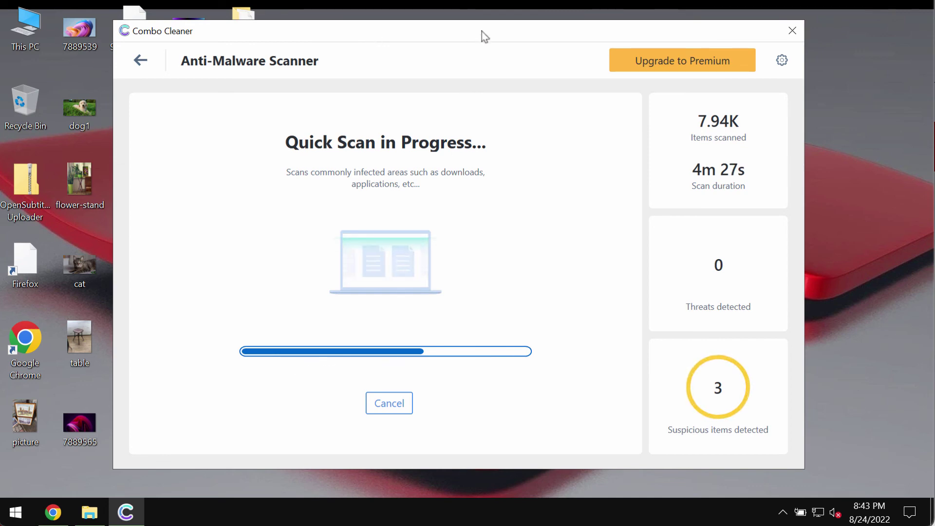
drag(482, 36, 480, 38)
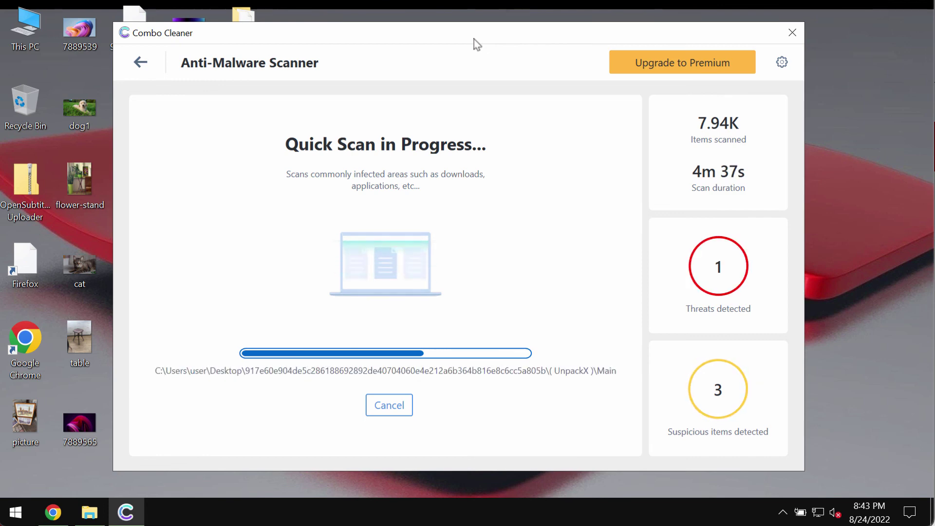
Step: Return to the running Quick Scan, request cancel, then choose No to keep scanning
click(140, 63)
click(260, 331)
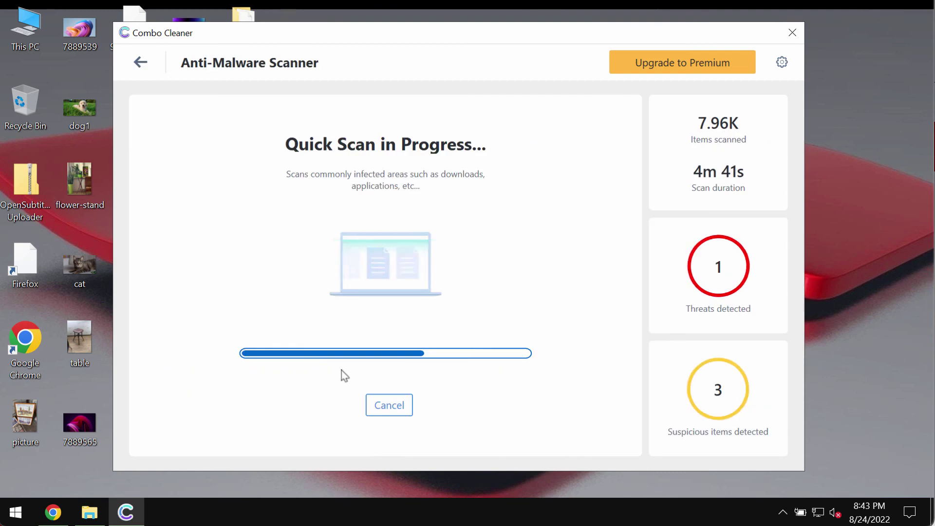
click(392, 409)
click(495, 328)
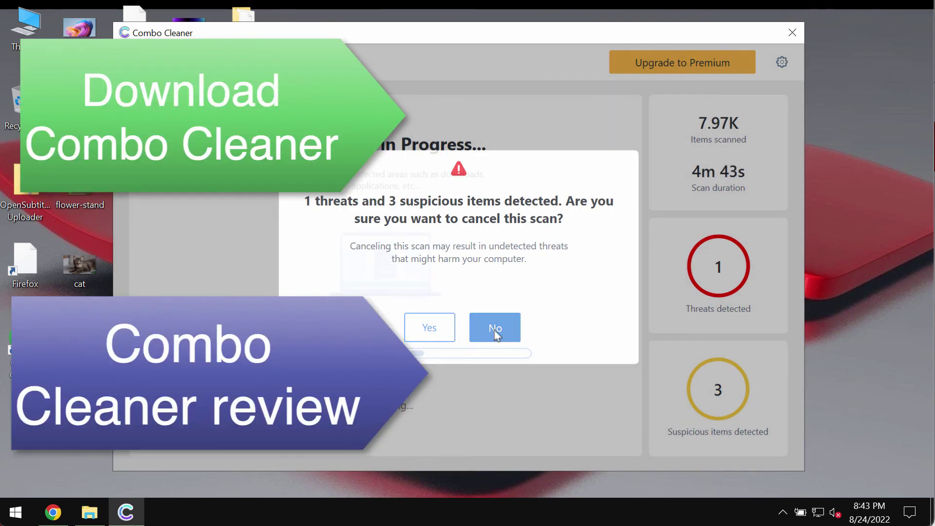